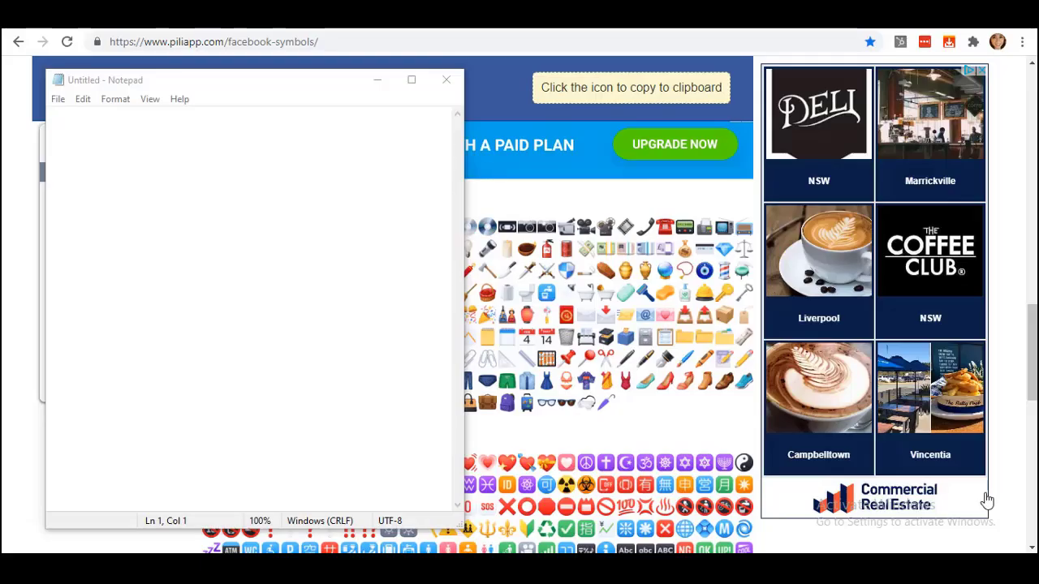
Step: Enter the Teknikforce company description in the empty Notepad document and move its window clear of the symbol list
type("Teknikforce is a fast emerging creator of software tools for online marketers. The company has made tools in niches as diverse as social media marketing, seo, ecommerce and email marketing. Teknikforce primarily serves small businesses.")
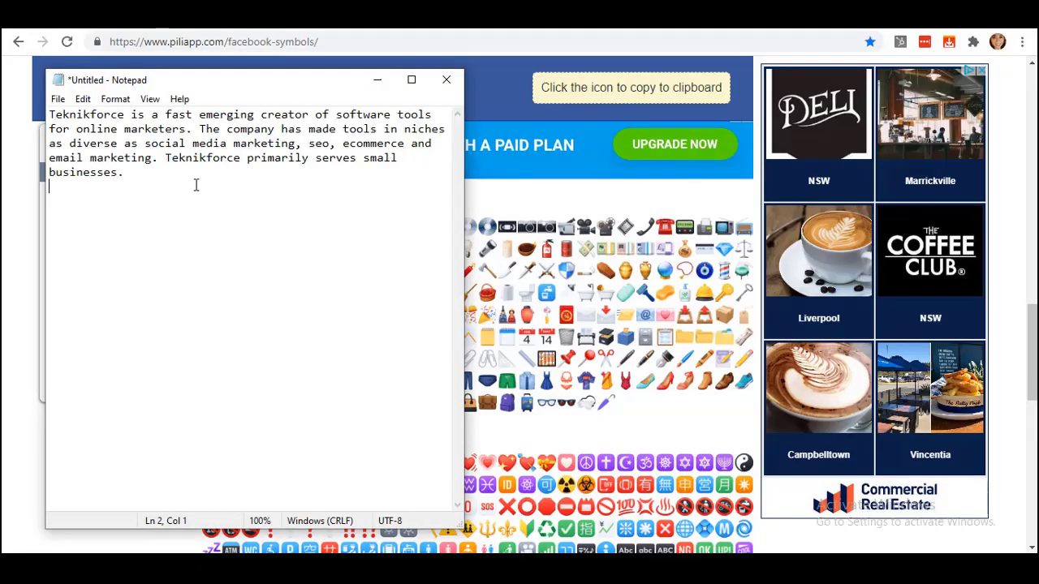
left_click_drag(195, 80, 770, 124)
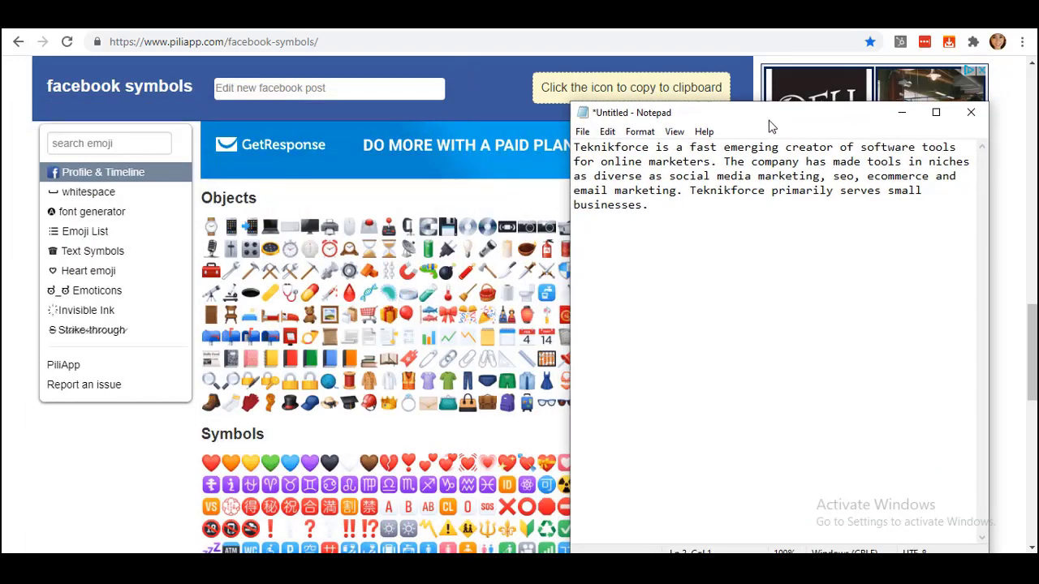
Step: Copy the orange heart from the Symbols section and paste it after "businesses." in the Notepad text
scroll(249, 264, "down", 3)
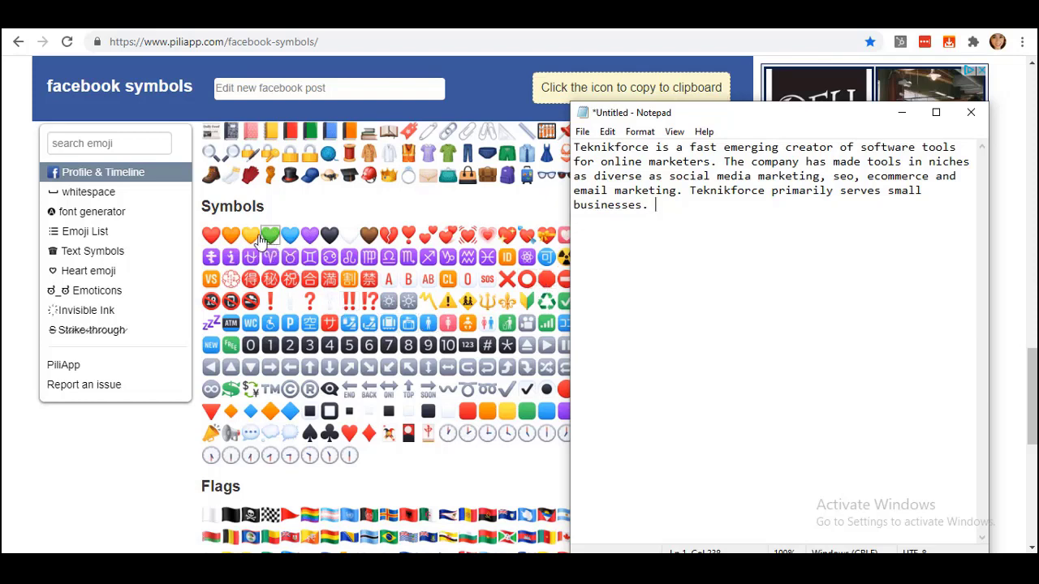
left_click(229, 237)
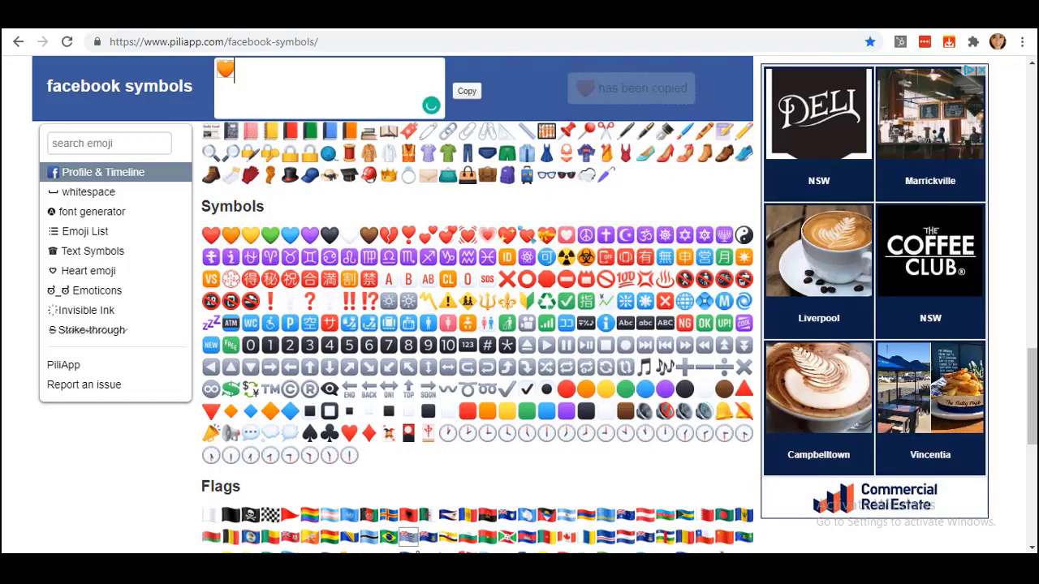
left_click(468, 92)
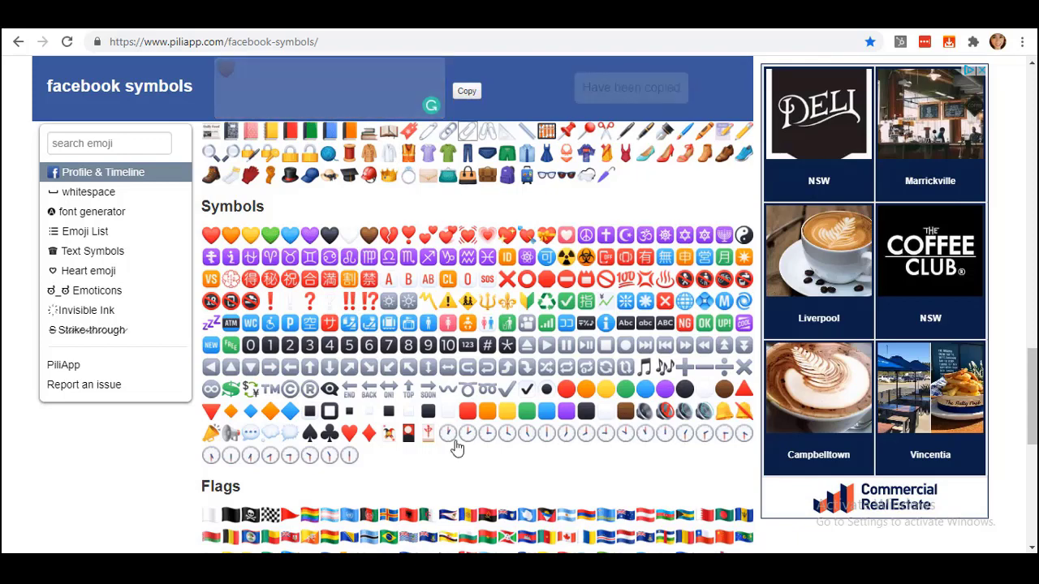
key("alt+Tab")
key("ctrl+v")
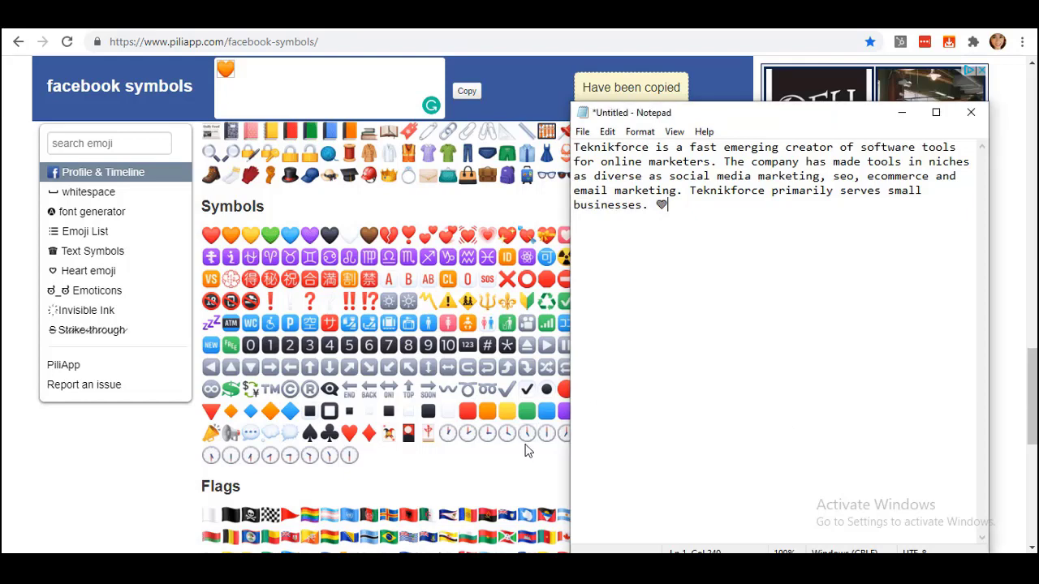
scroll(385, 365, "down", 3)
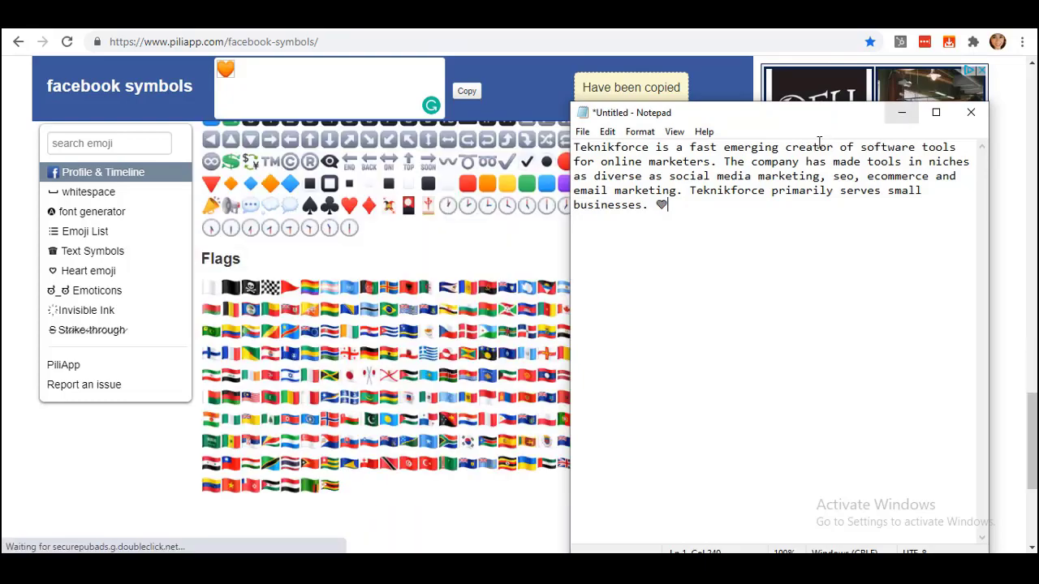
left_click_drag(779, 123, 916, 131)
scroll(428, 271, "down", 3)
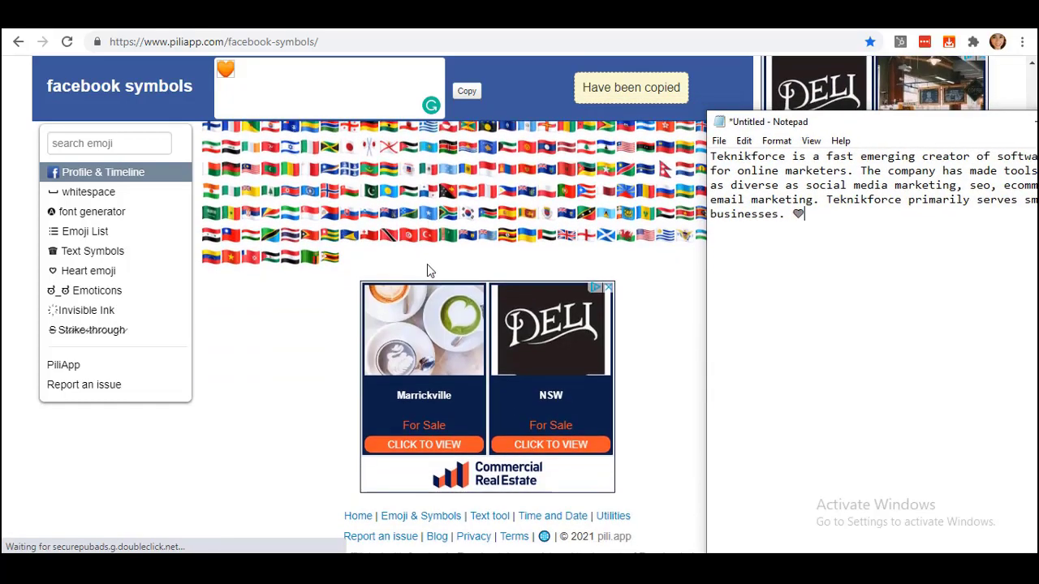
scroll(430, 276, "up", 6)
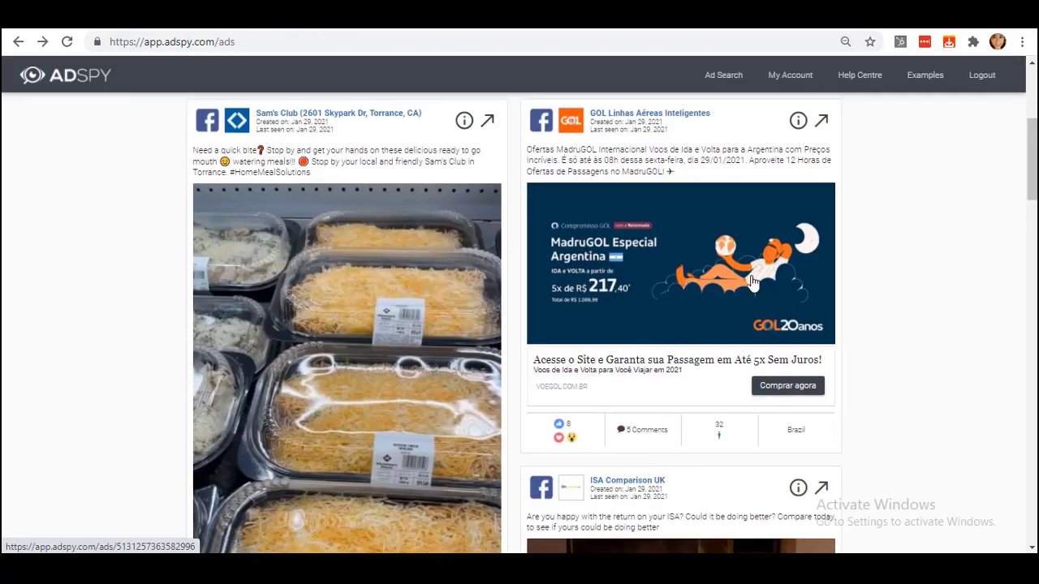
Step: Copy the full text of the Megamail ad on AdSpy into Notepad and split it into separate paragraphs and feature lines
scroll(733, 285, "down", 6)
scroll(729, 291, "down", 3)
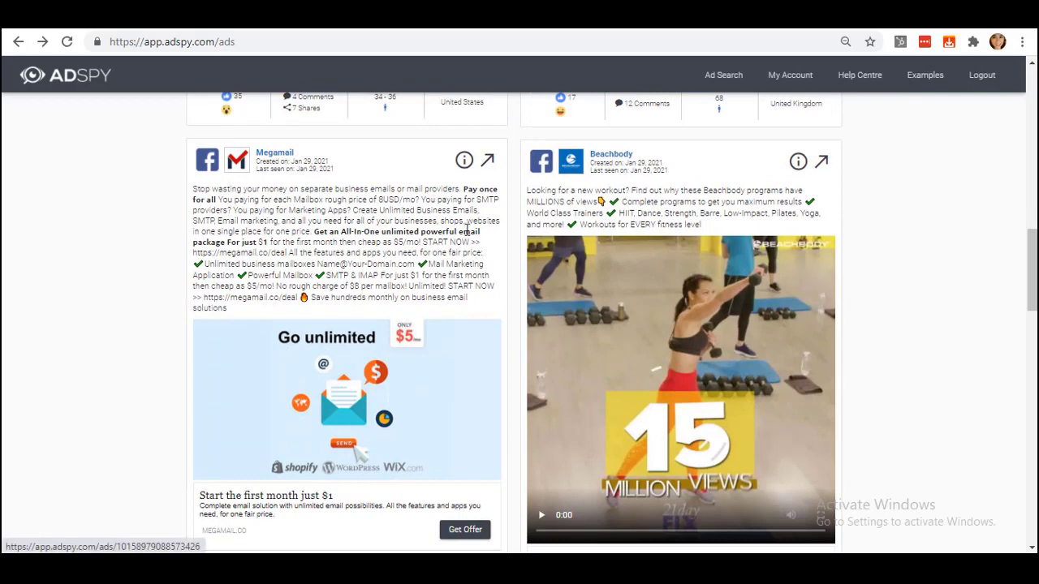
left_click_drag(228, 310, 192, 182)
key("ctrl+v")
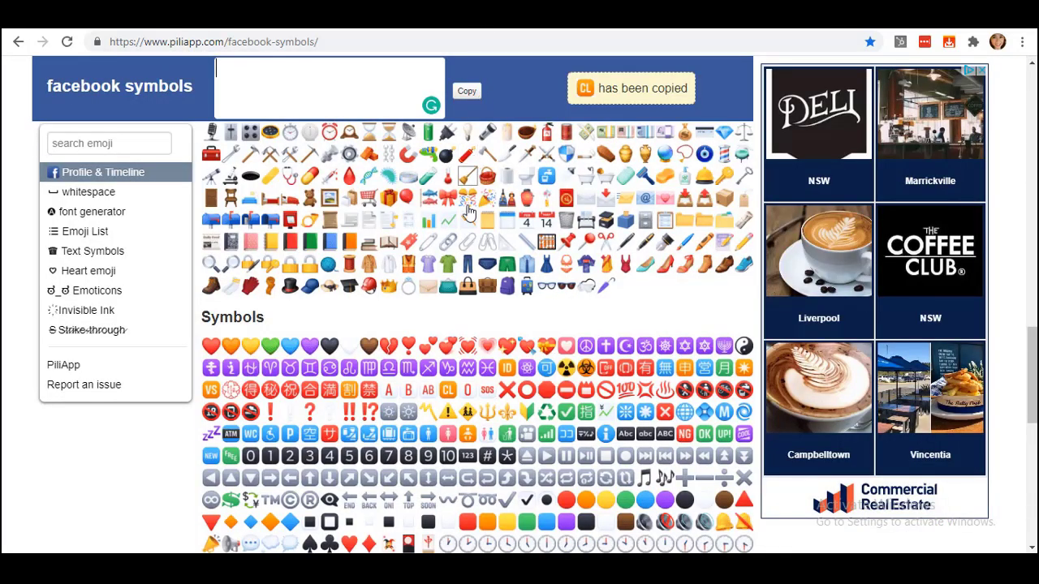
key("alt+Tab")
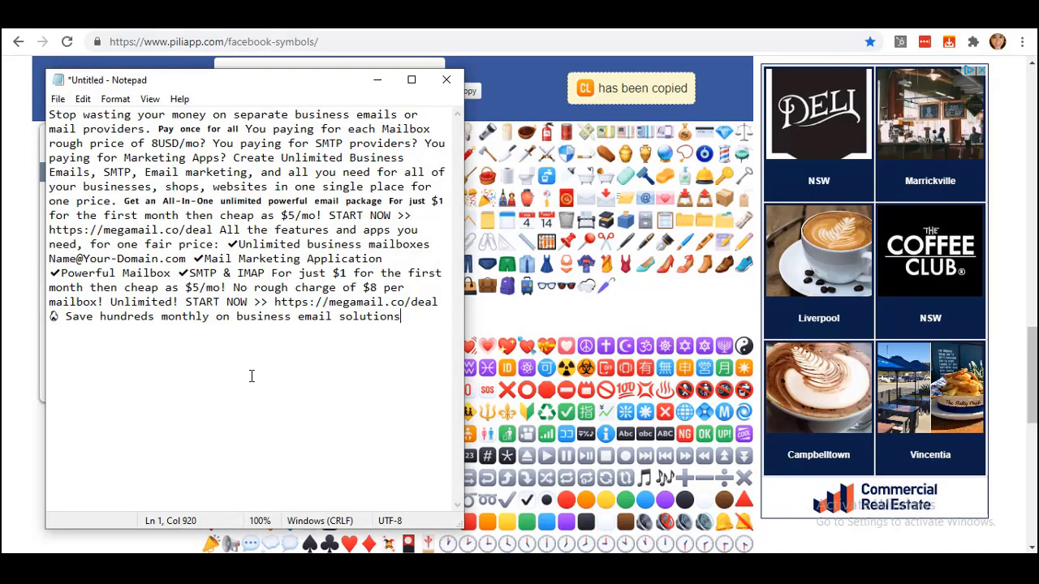
key("ctrl+z")
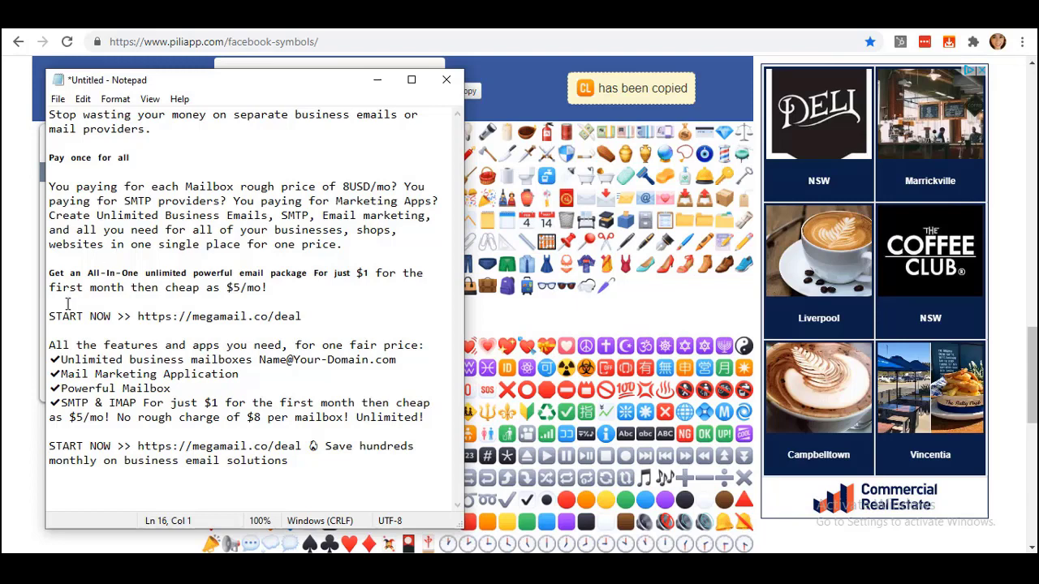
Step: Delete the check marks in front of the four feature lines, from "Unlimited business mailboxes" to "SMTP & IMAP"
left_click(61, 360)
key("BackSpace")
left_click(61, 374)
key("BackSpace")
left_click(61, 388)
key("BackSpace")
left_click(61, 403)
key("BackSpace")
Step: Switch to the Facebook symbols page and copy the check mark from the Symbols section
key("alt+Tab")
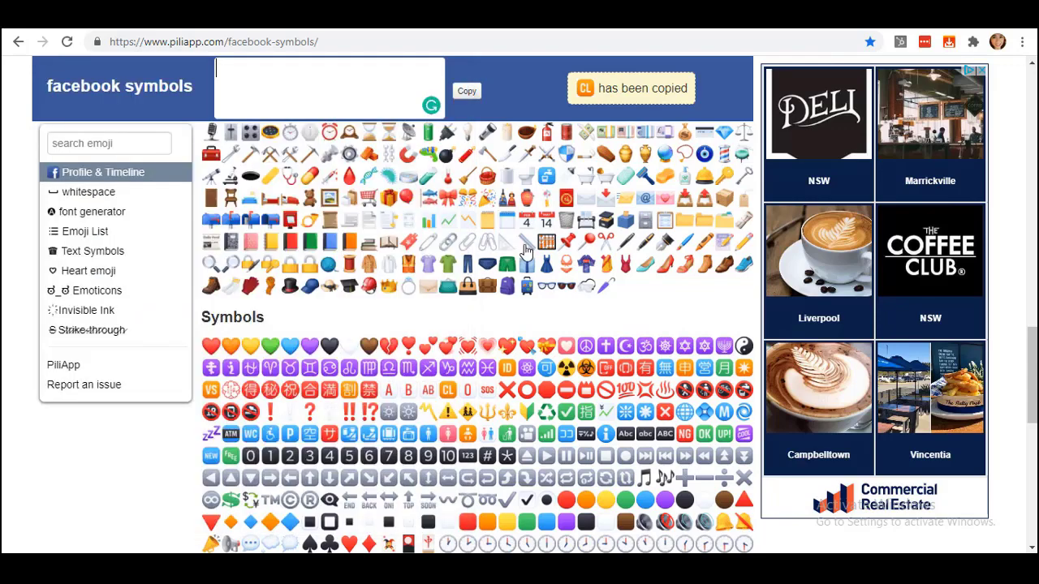
scroll(248, 349, "up", 3)
scroll(248, 363, "down", 1)
scroll(248, 363, "down", 2)
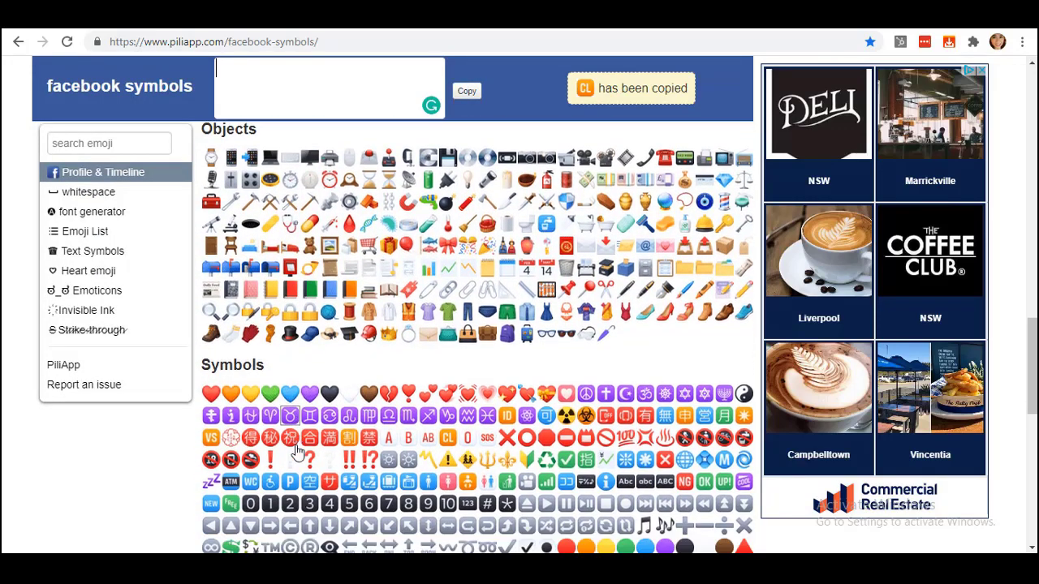
left_click(509, 425)
left_click(466, 91)
Step: Paste the copied check mark at the start of each of the four feature lines in Notepad
key("alt+Tab")
left_click(51, 348)
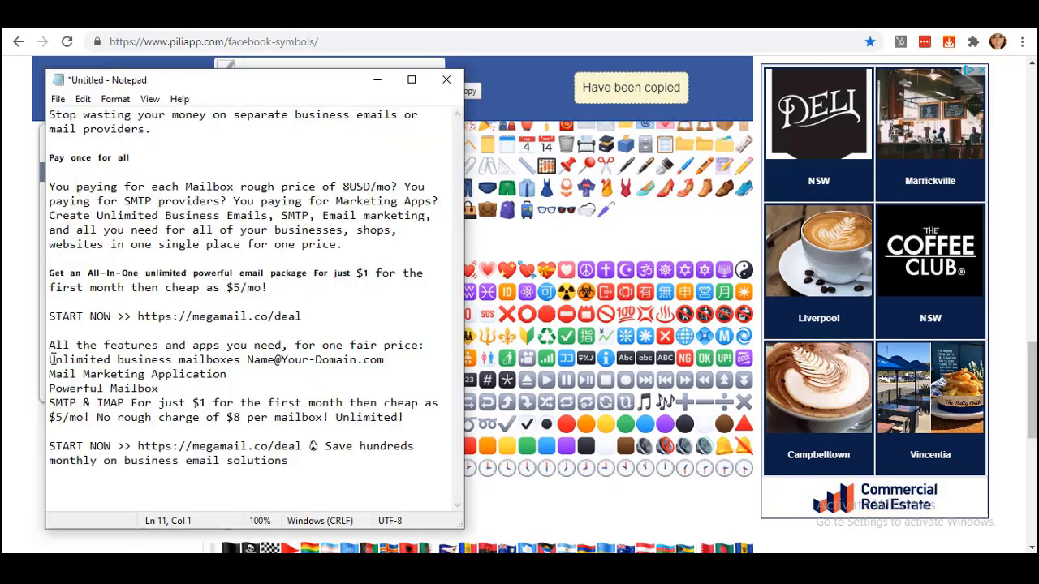
key("ctrl+v")
left_click(51, 374)
key("ctrl+v")
left_click(50, 388)
key("ctrl+v")
left_click(51, 403)
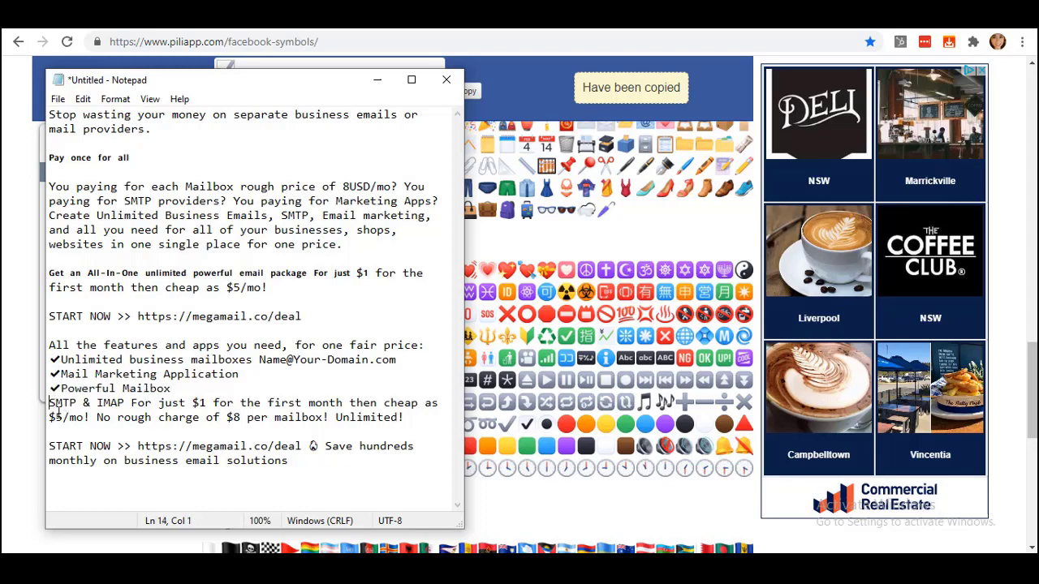
key("ctrl+v")
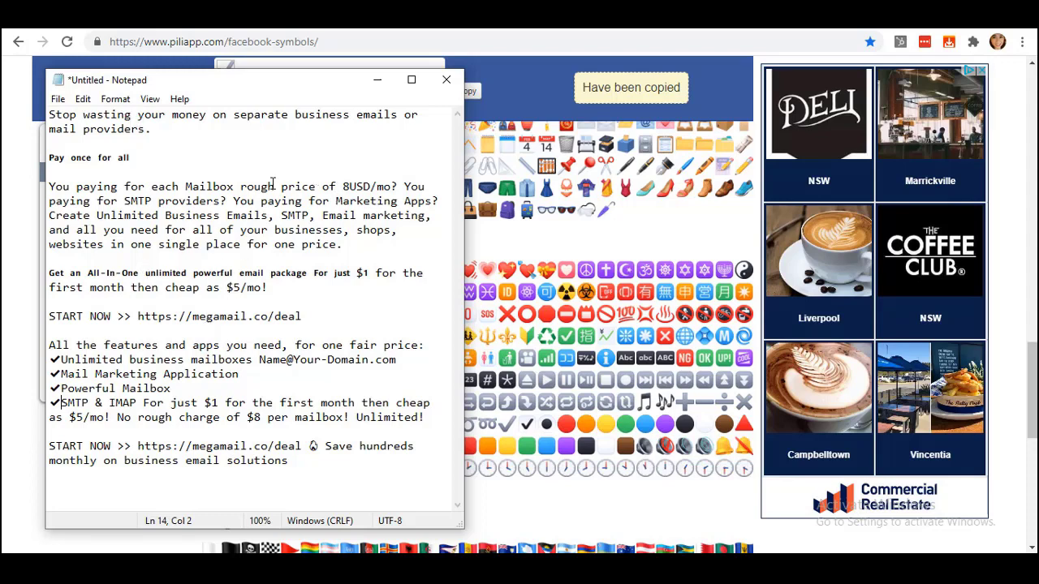
Step: Put the whole Megamail ad text, without the check marks, into the text box of AdPlify's Ad Decorator
left_click_drag(297, 460, 42, 119)
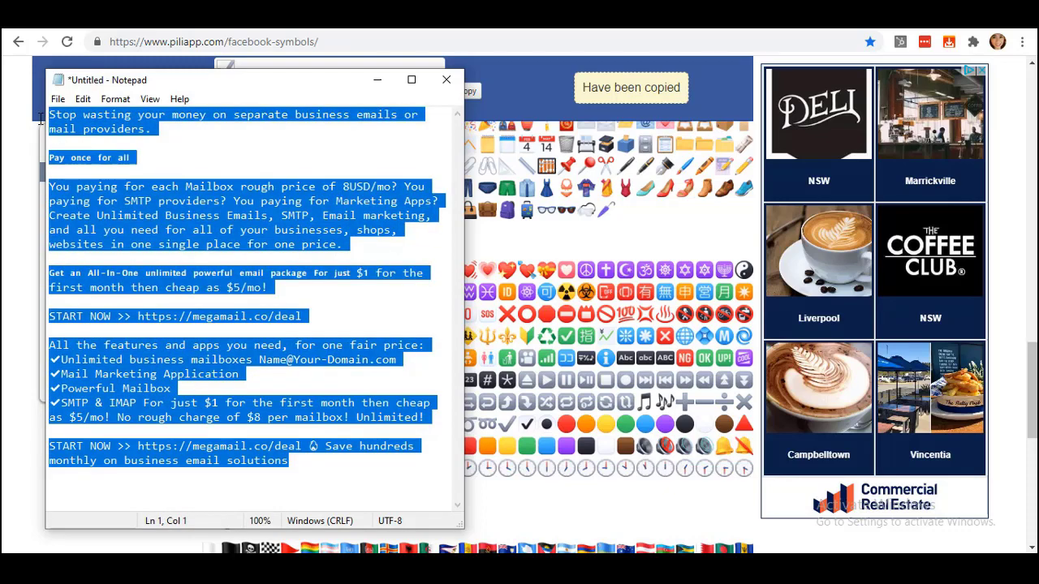
left_click(383, 31)
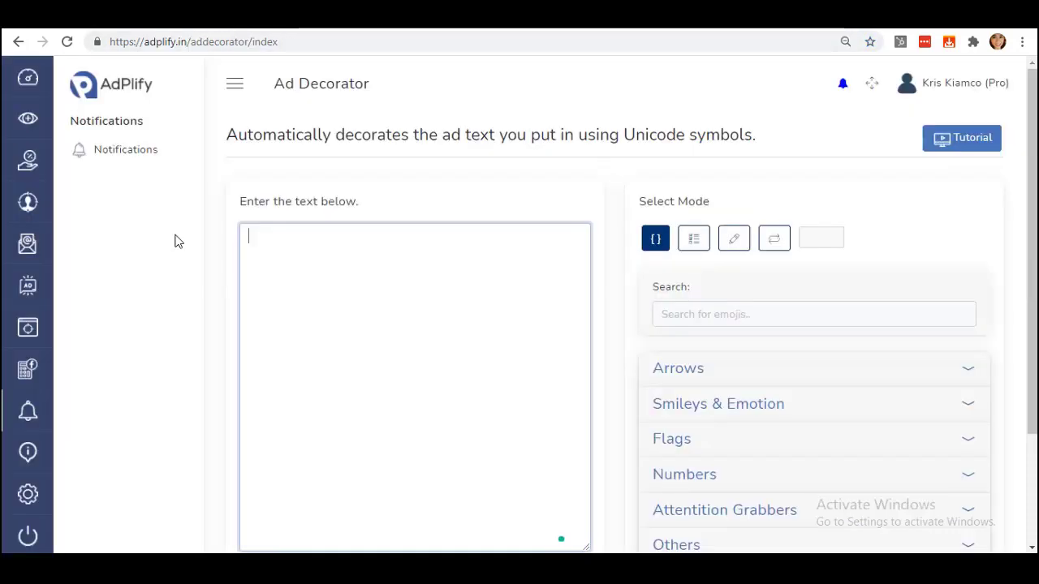
key("ctrl+v")
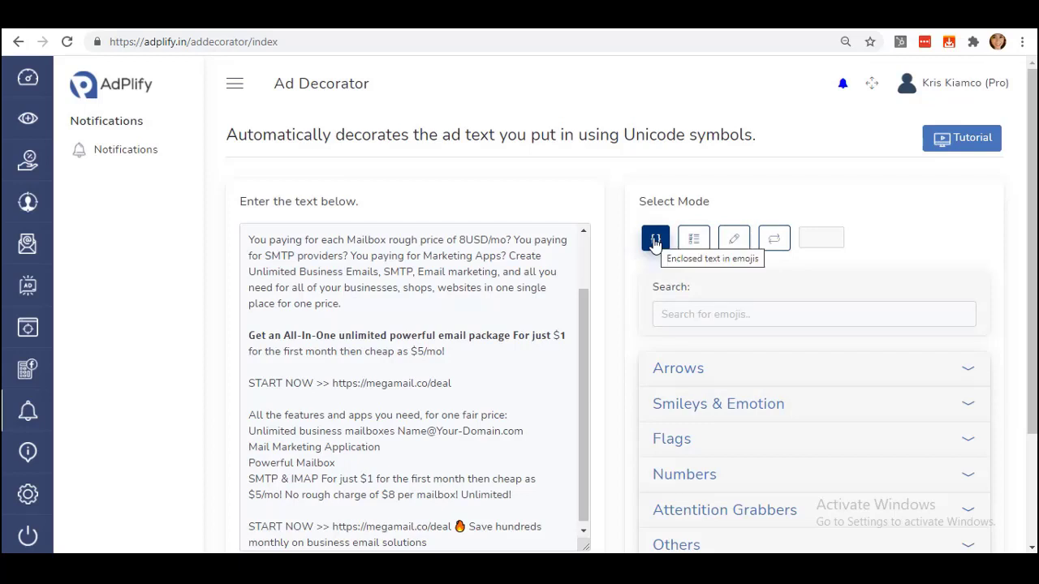
left_click_drag(476, 386, 243, 388)
left_click(712, 441)
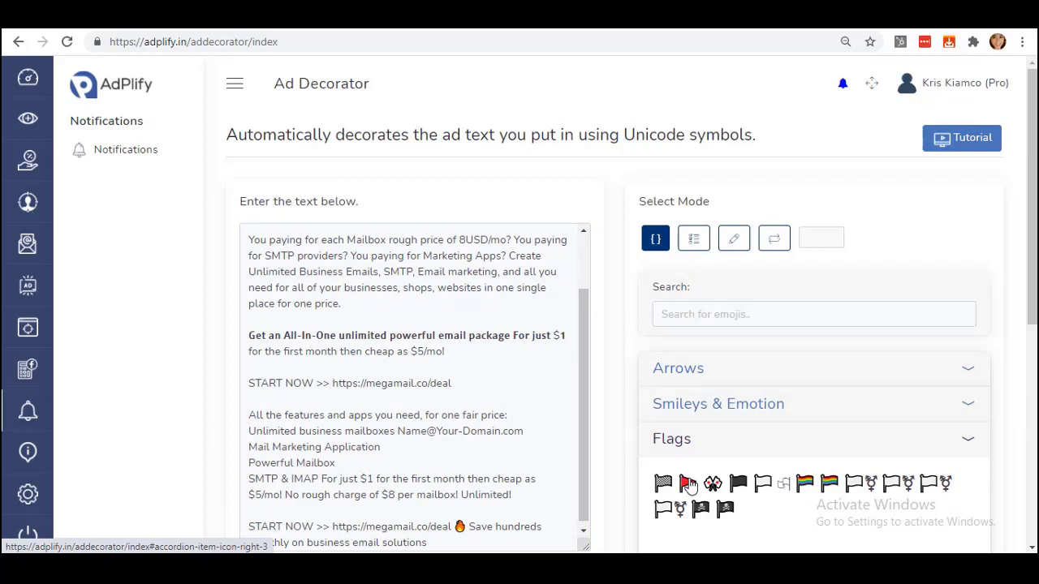
left_click(688, 484)
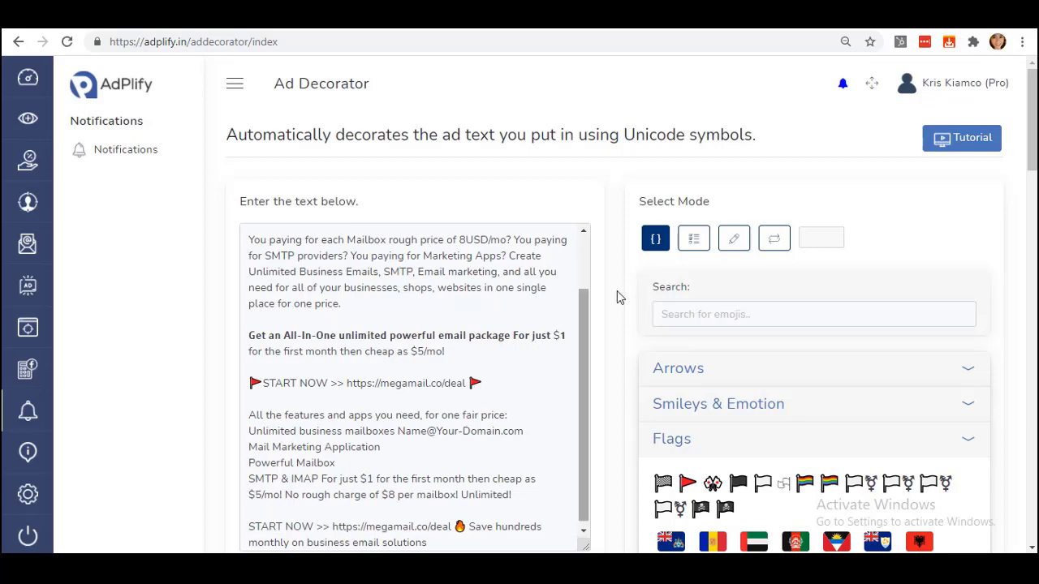
Step: Use the list mode to bullet the four feature lines with the blue right-arrow emoji
left_click(700, 245)
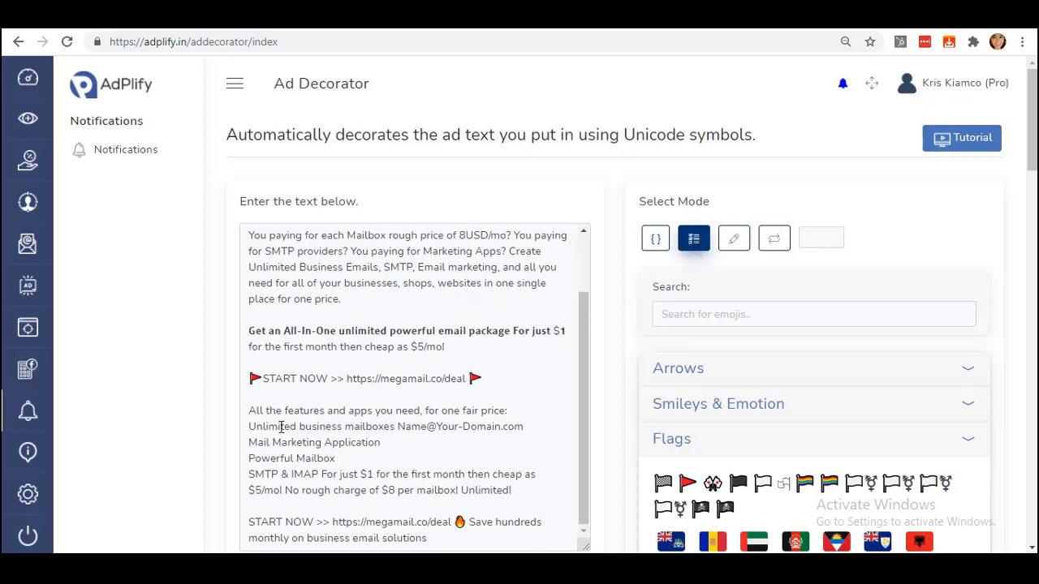
scroll(347, 448, "down", 2)
scroll(332, 438, "up", 1)
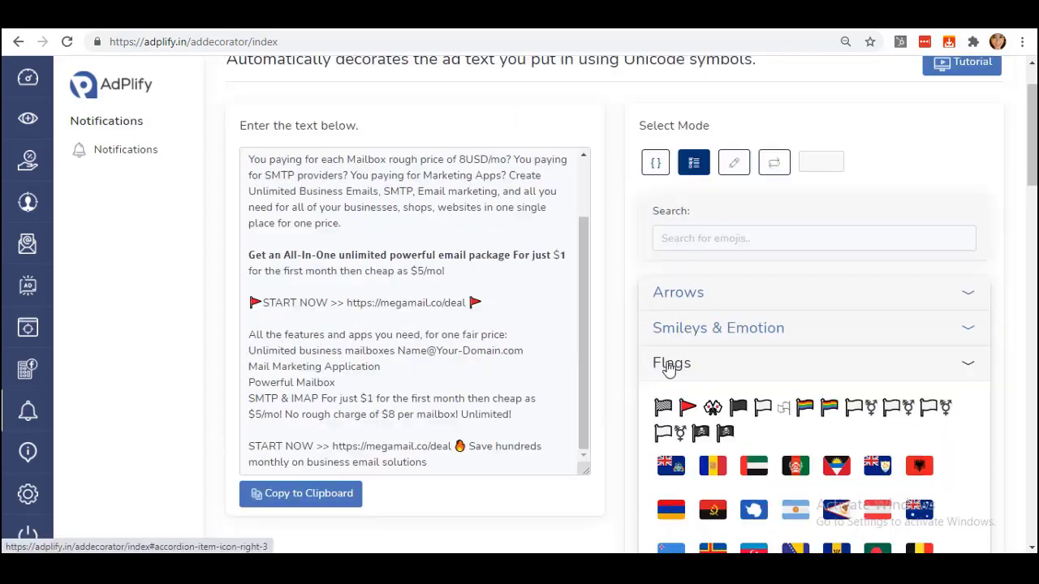
left_click(668, 363)
left_click_drag(248, 351, 539, 400)
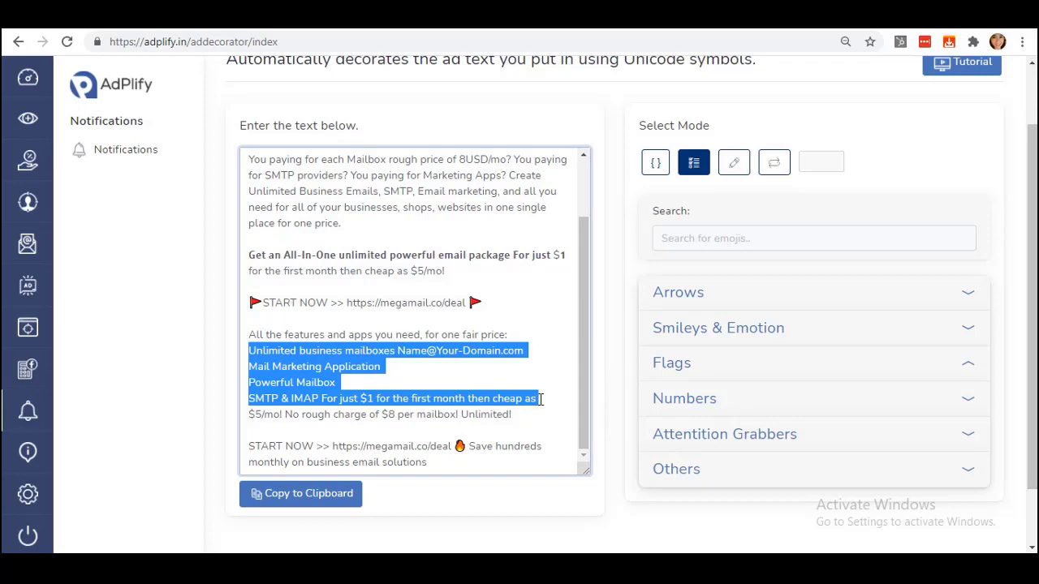
left_click(695, 294)
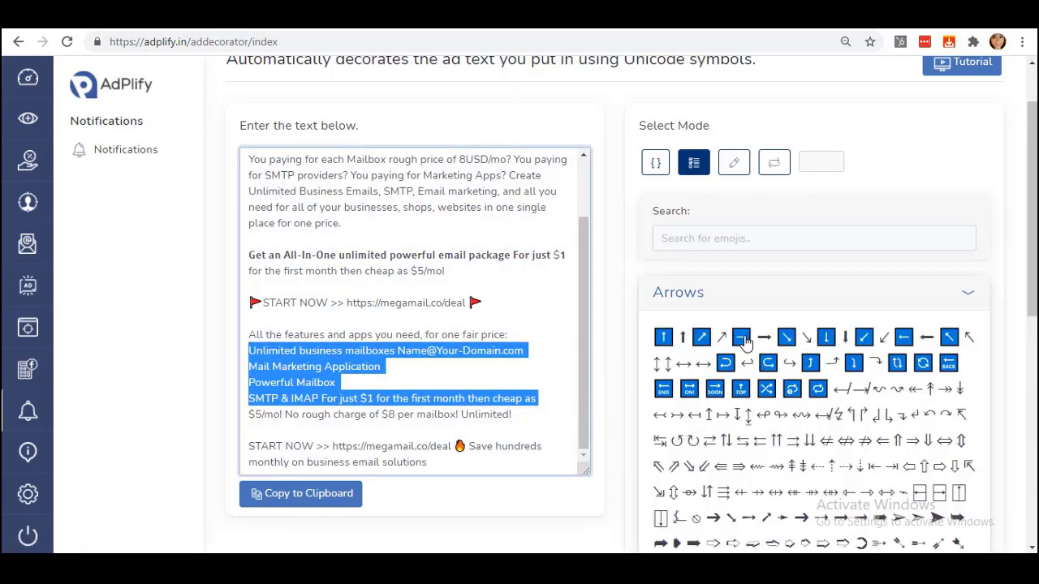
left_click(742, 337)
left_click(726, 295)
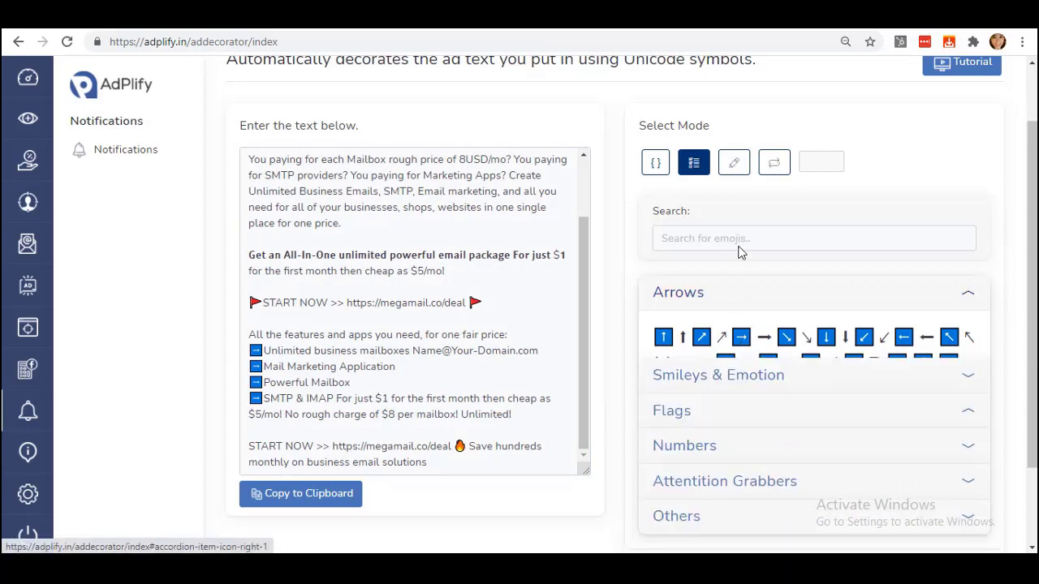
Step: Use Point Mode to insert the hugging face emoji after "place for one price."
left_click(745, 165)
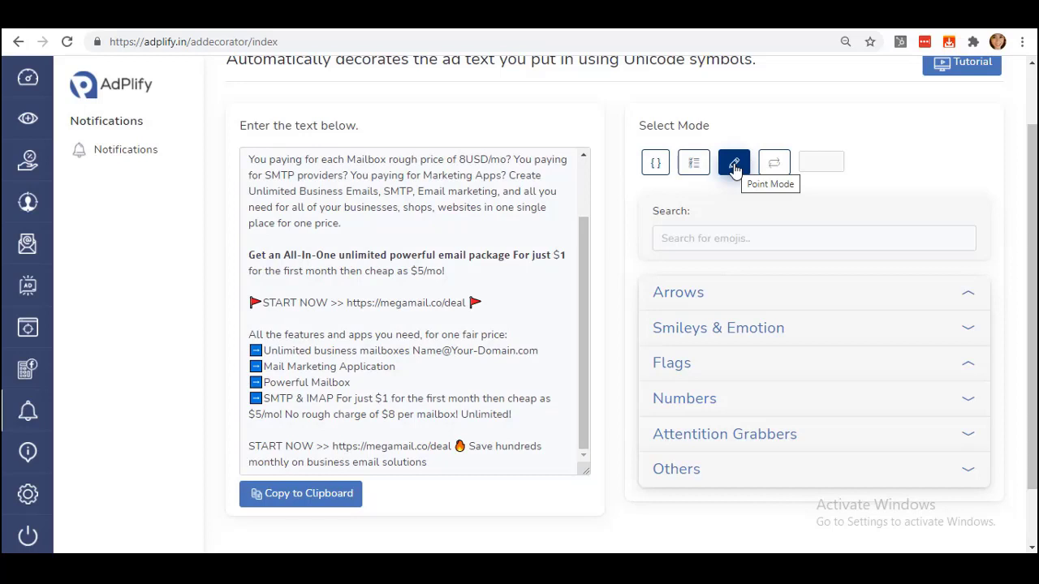
left_click(425, 223)
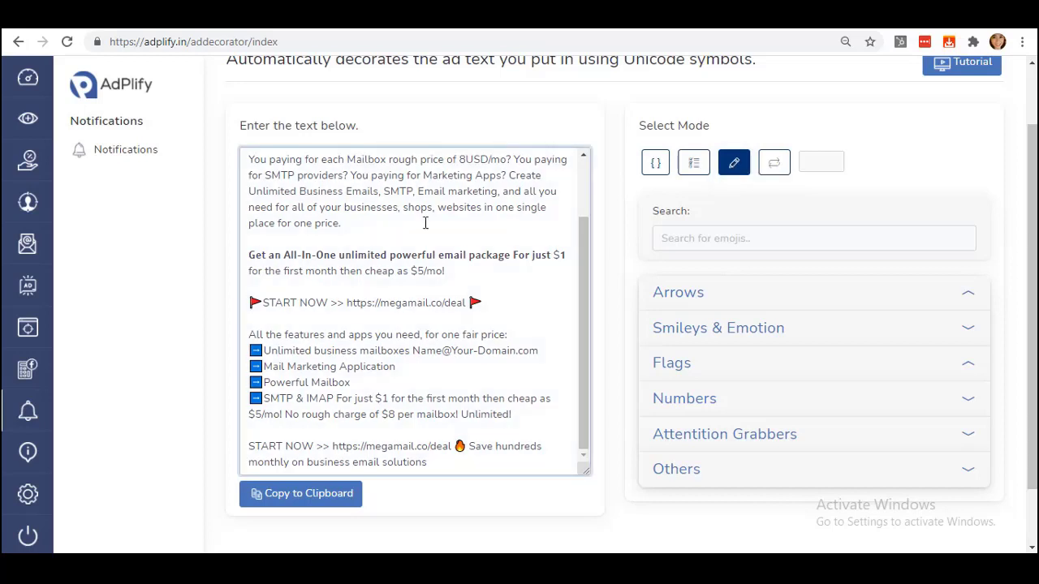
left_click(763, 328)
left_click(692, 426)
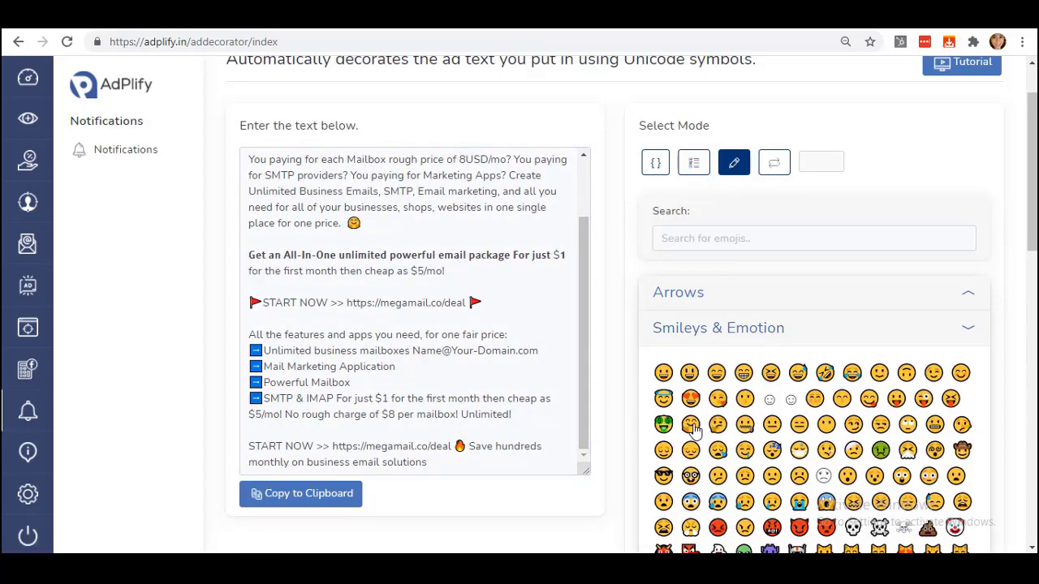
left_click(755, 338)
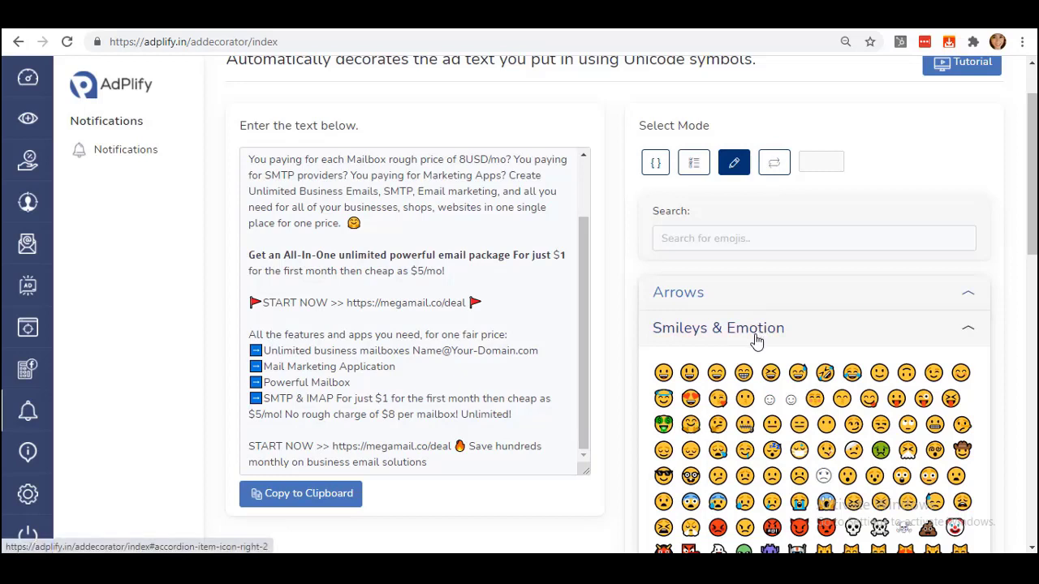
Step: Use the repeat mode with a count of 10 to insert downward-pointing hand emojis on a new line above the last "START NOW" line
left_click(774, 170)
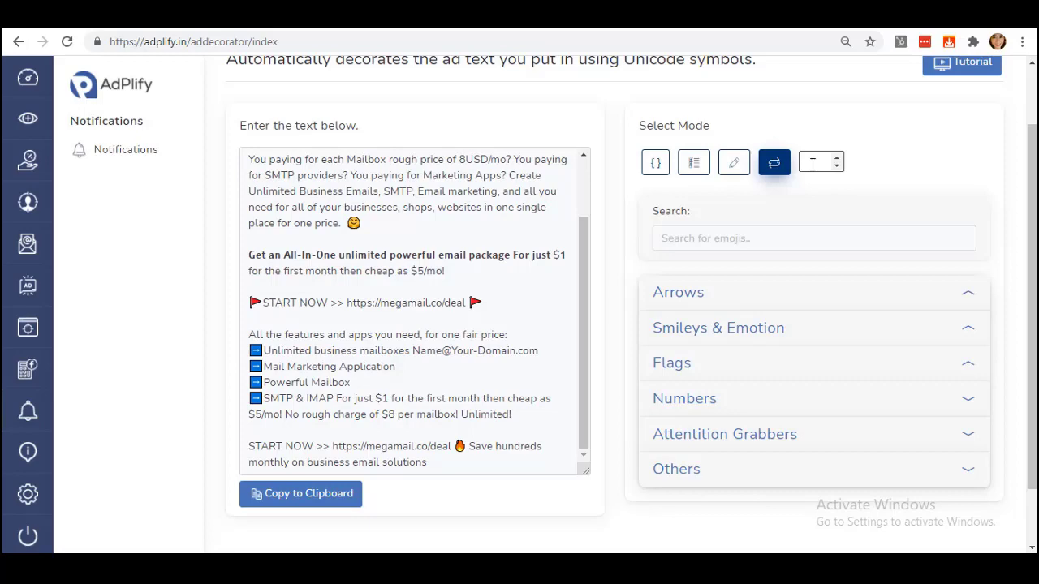
left_click(812, 164)
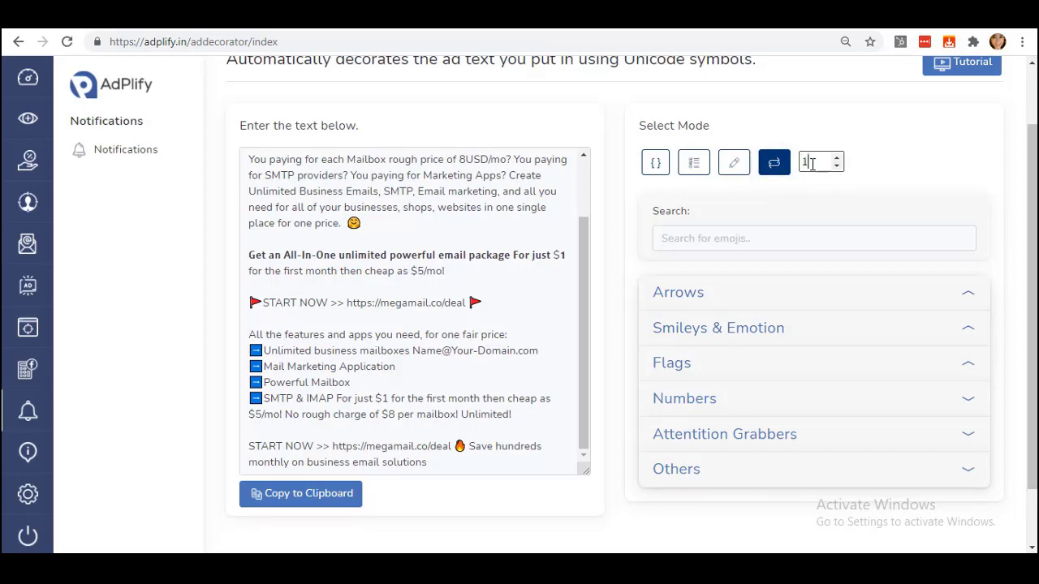
scroll(812, 164, "down", 1)
left_click(814, 166)
type("hand")
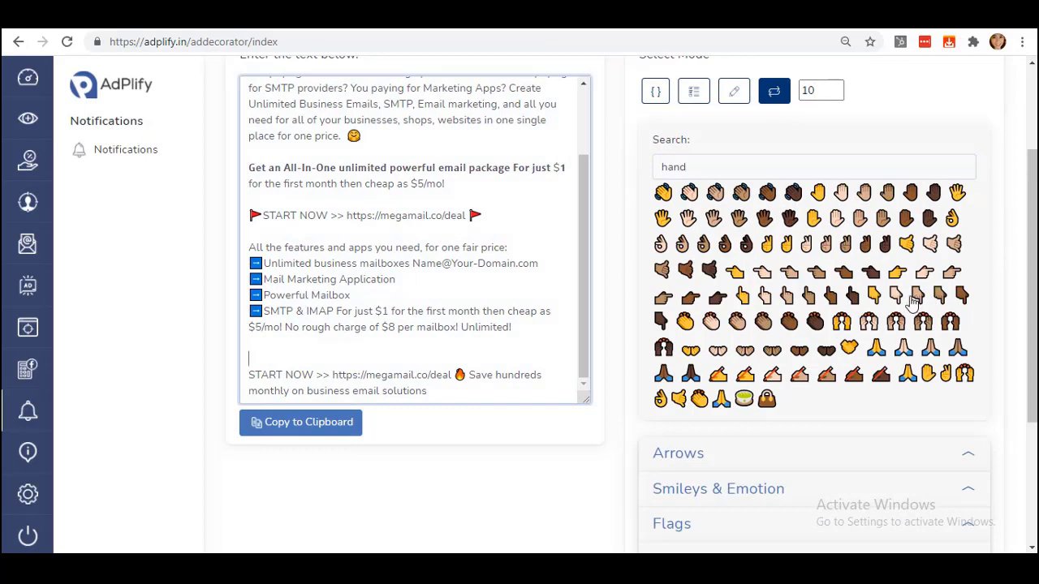
left_click(919, 295)
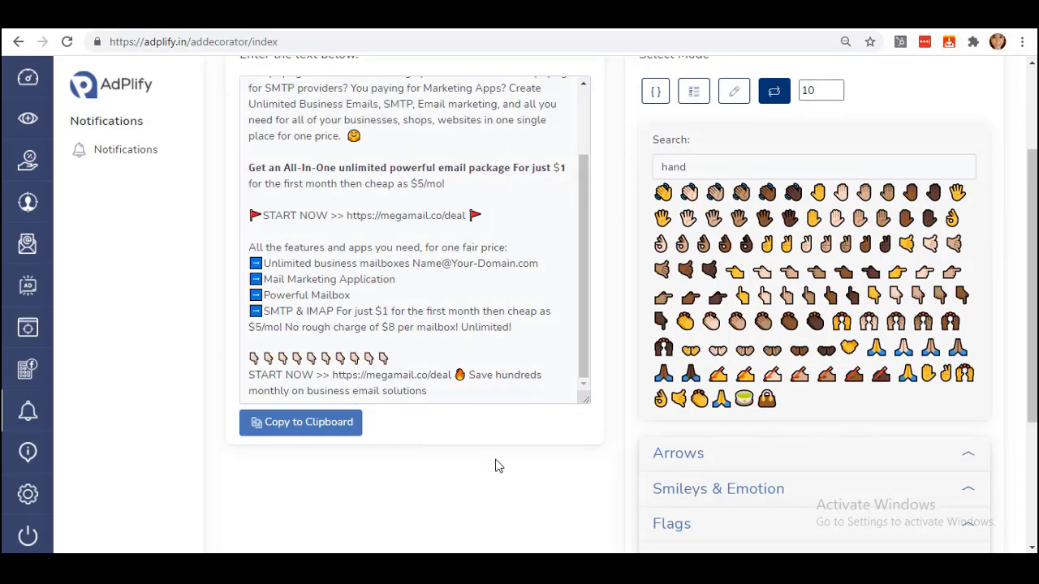
Step: Review the decorated Megamail ad text from beginning to end, along with the Ad Decorator page's modes and heading
scroll(467, 235, "up", 2)
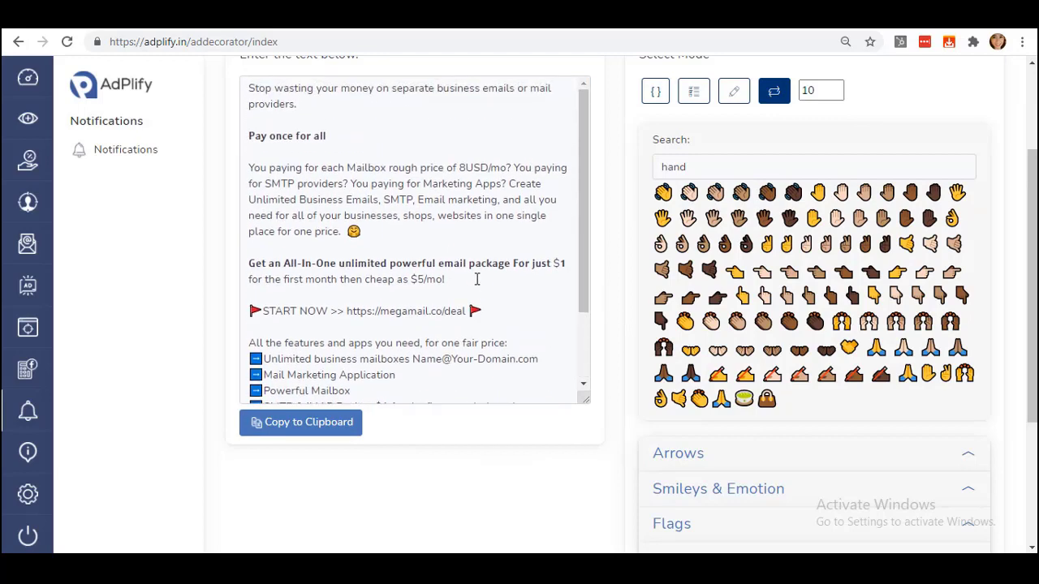
scroll(418, 169, "up", 2)
scroll(243, 272, "down", 3)
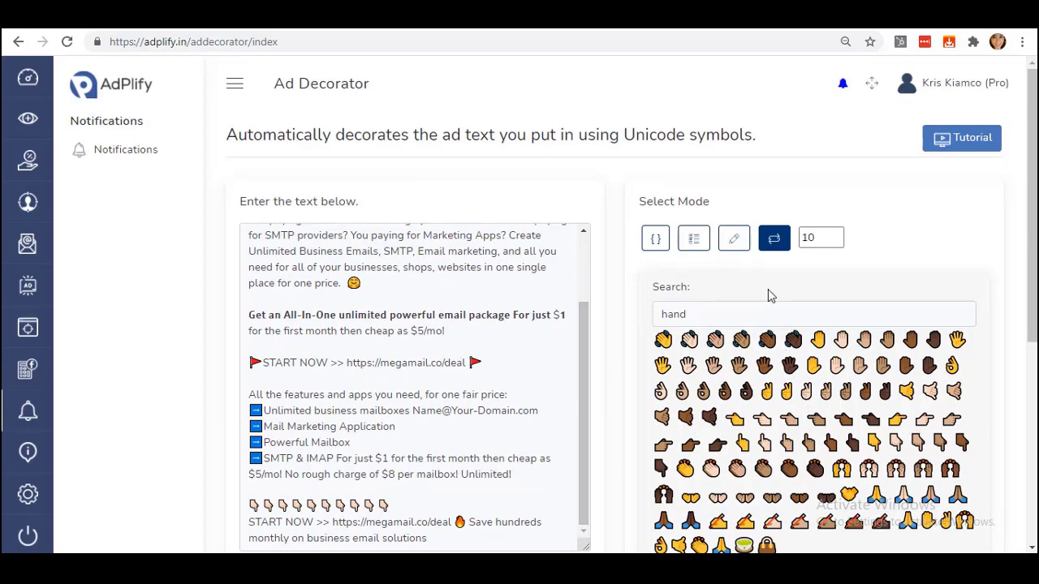
scroll(786, 400, "down", 2)
scroll(454, 414, "up", 1)
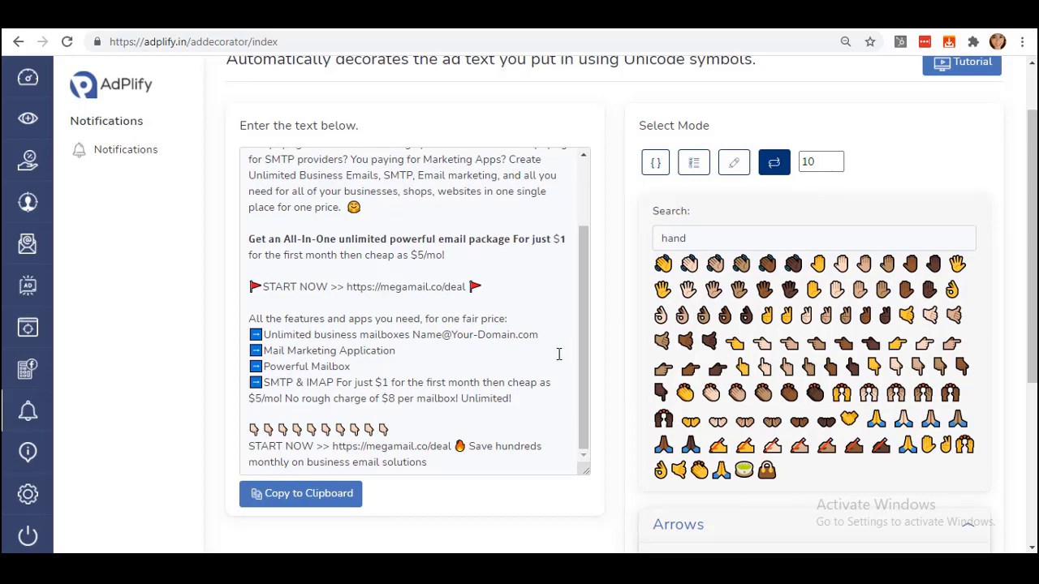
scroll(549, 352, "up", 3)
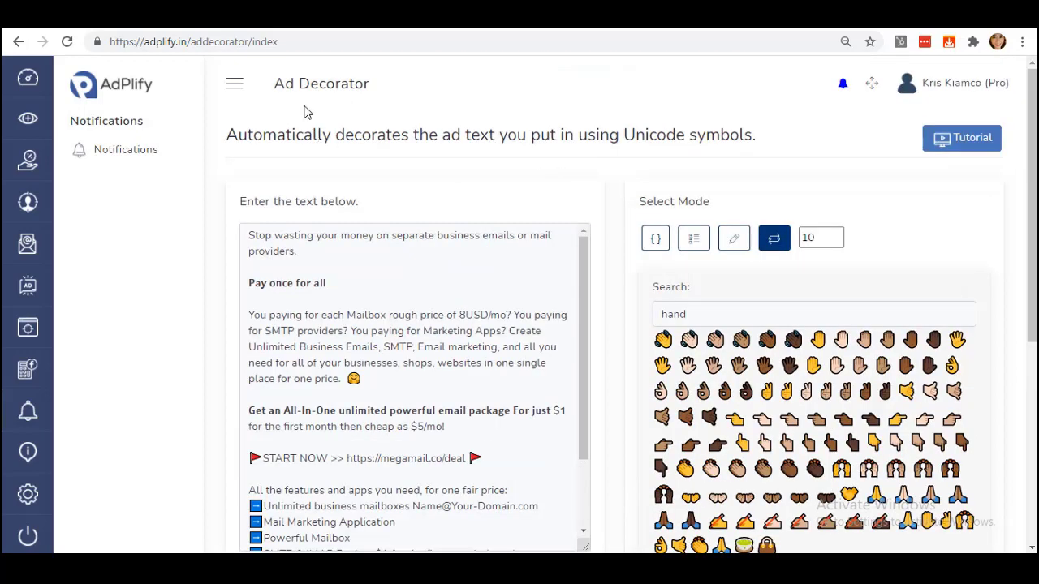
left_click_drag(274, 84, 367, 101)
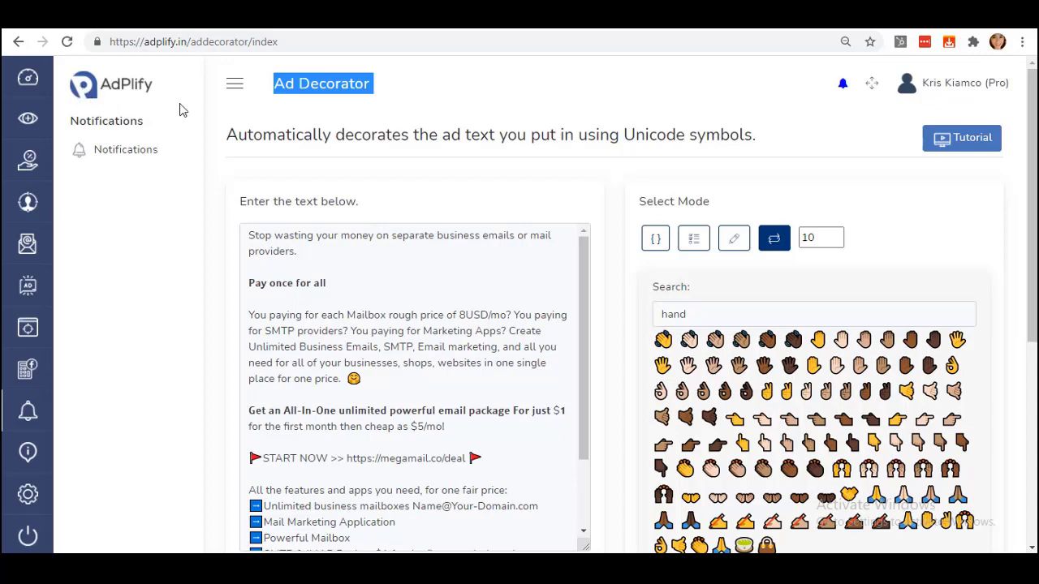
left_click(527, 127)
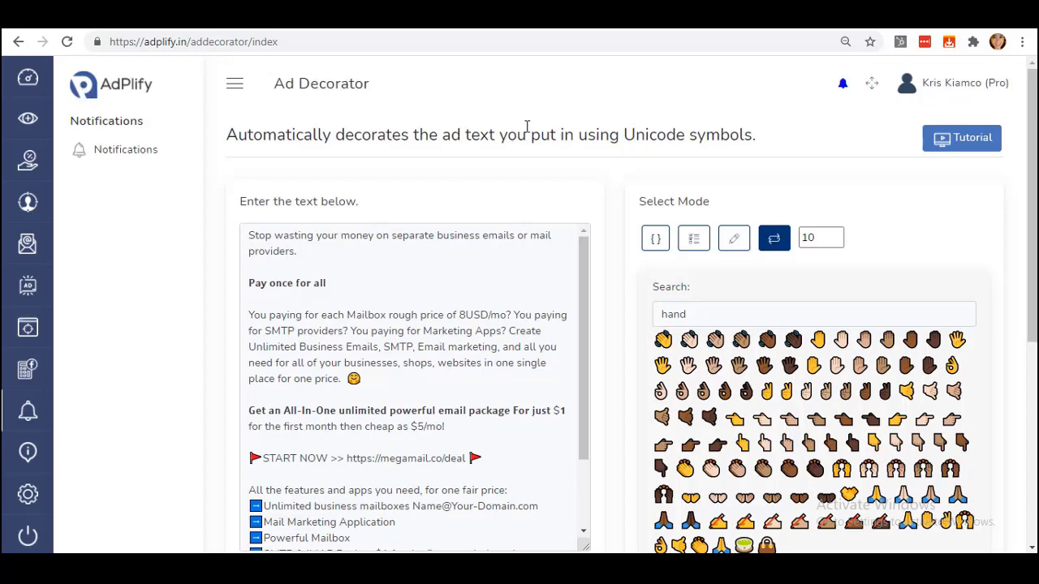
Step: Open getadplify.in in a new browser tab and look over the tools on the AdPlify dashboard
key("ctrl+t")
type("getad")
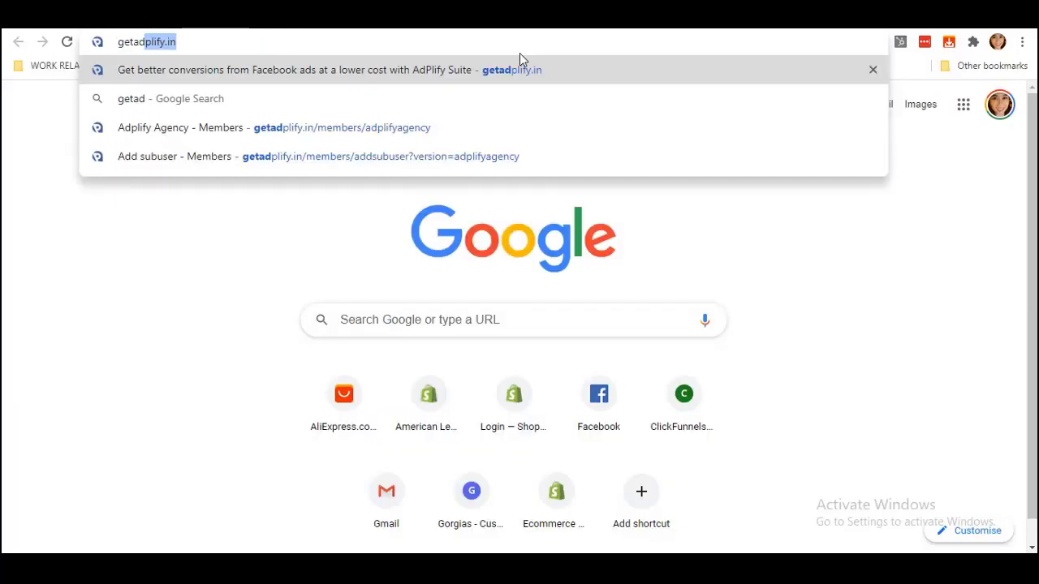
key("Return")
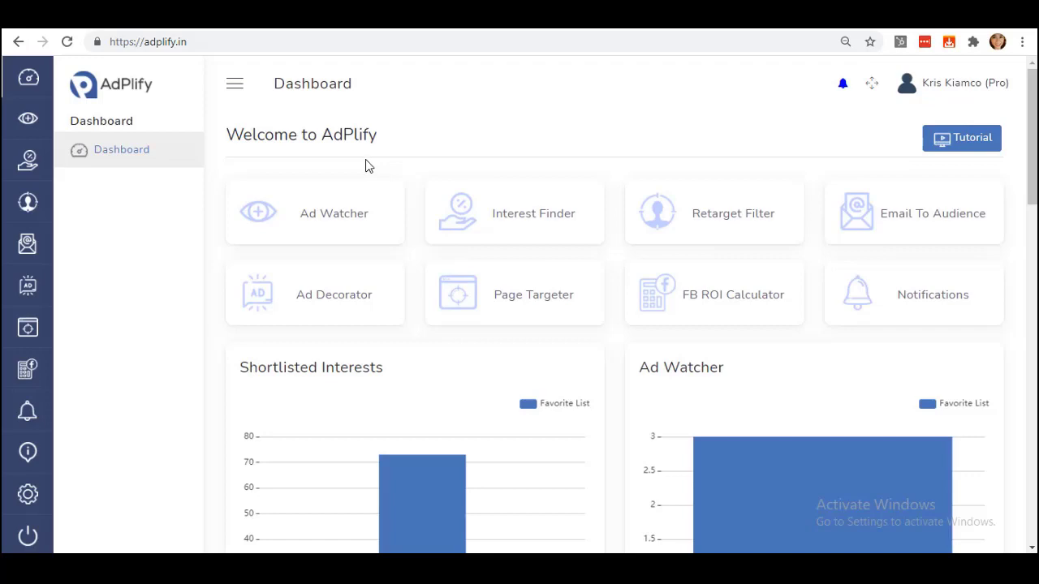
scroll(511, 328, "down", 2)
scroll(533, 329, "up", 2)
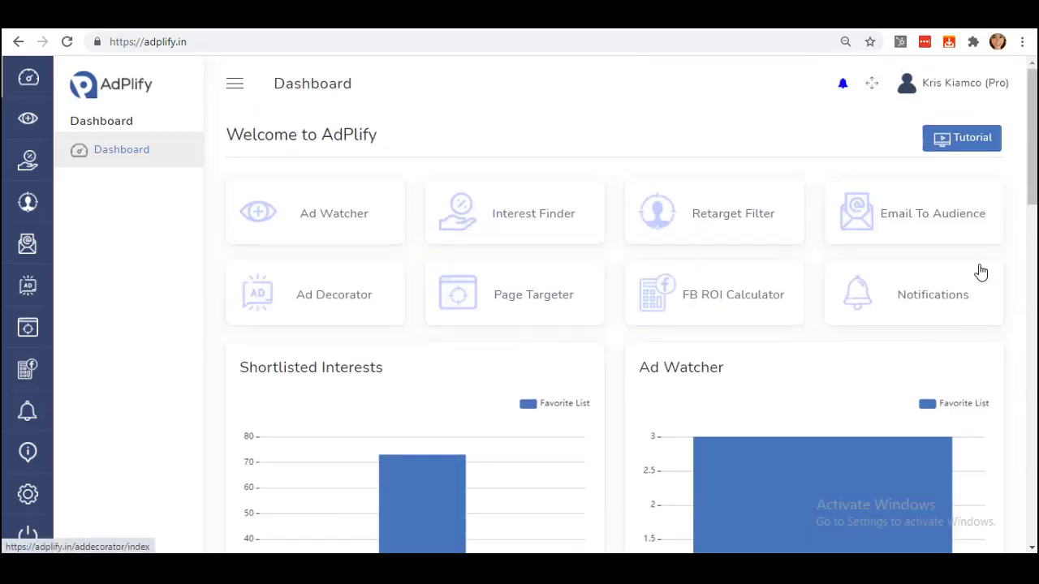